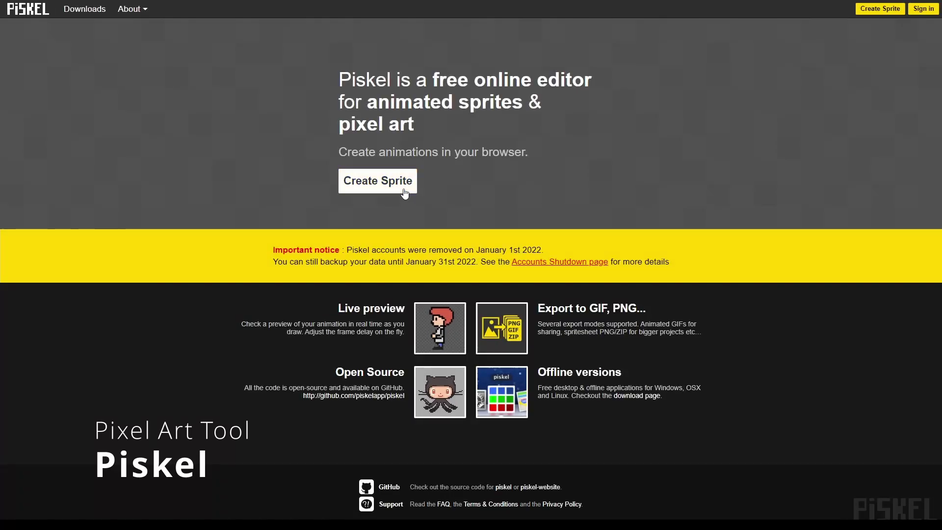
# Step: Create a new sprite and draw two black square eyes and a curved smile with the Pen tool
pyautogui.click(406, 192)
pyautogui.click(382, 165)
pyautogui.click(524, 164)
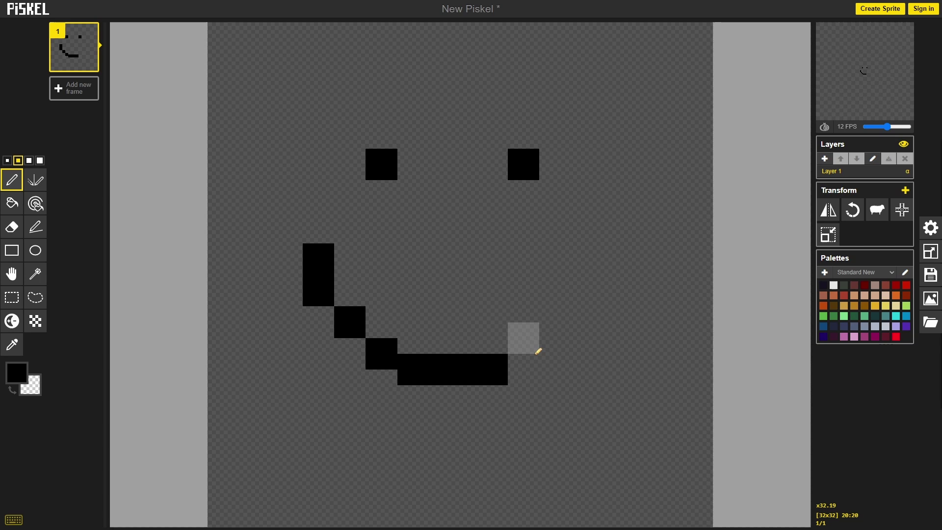
# Step: Draw a large black circle outline around the face and fill its interior with the Paint bucket
pyautogui.moveTo(244, 41); pyautogui.dragTo(688, 463)
pyautogui.press('b')
pyautogui.click(16, 373)
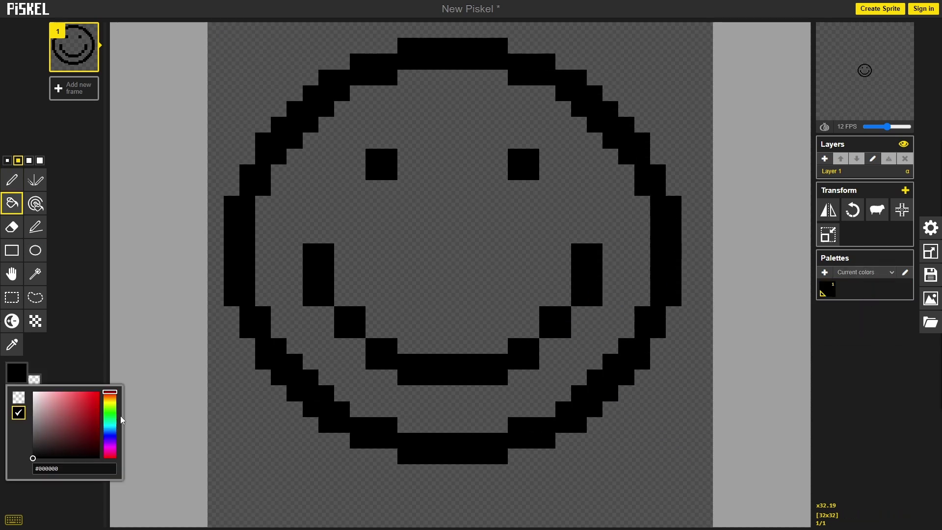
pyautogui.click(421, 234)
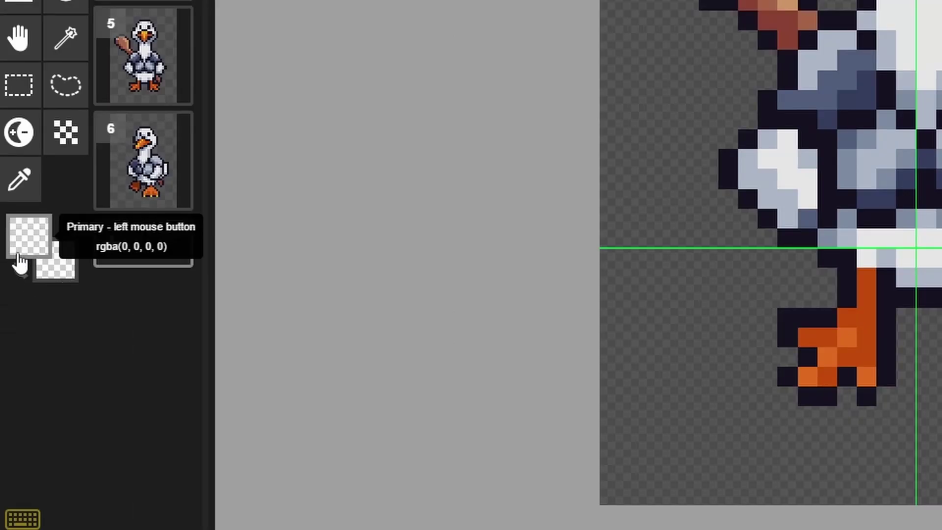
# Step: Open the goose sprite's primary colour picker and switch the colour palette to Standardpalette
pyautogui.click(22, 248)
pyautogui.click(219, 317)
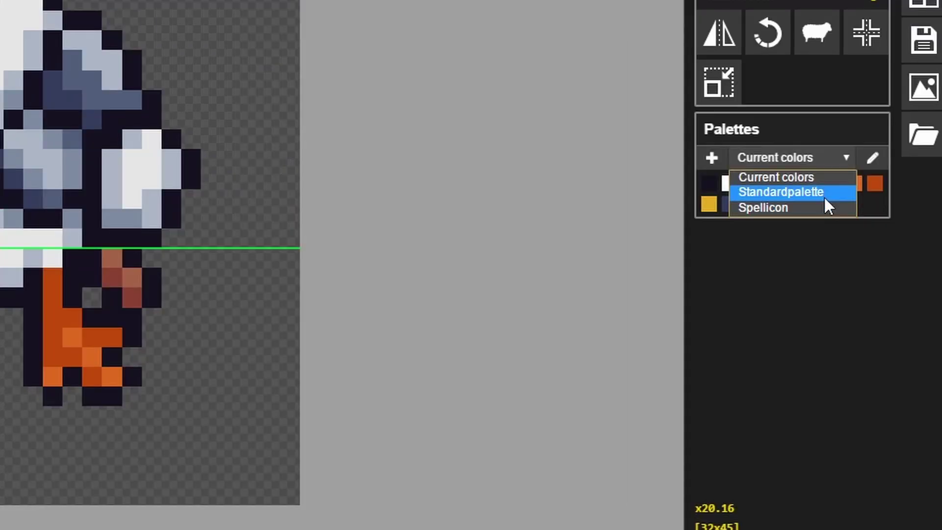
pyautogui.click(824, 197)
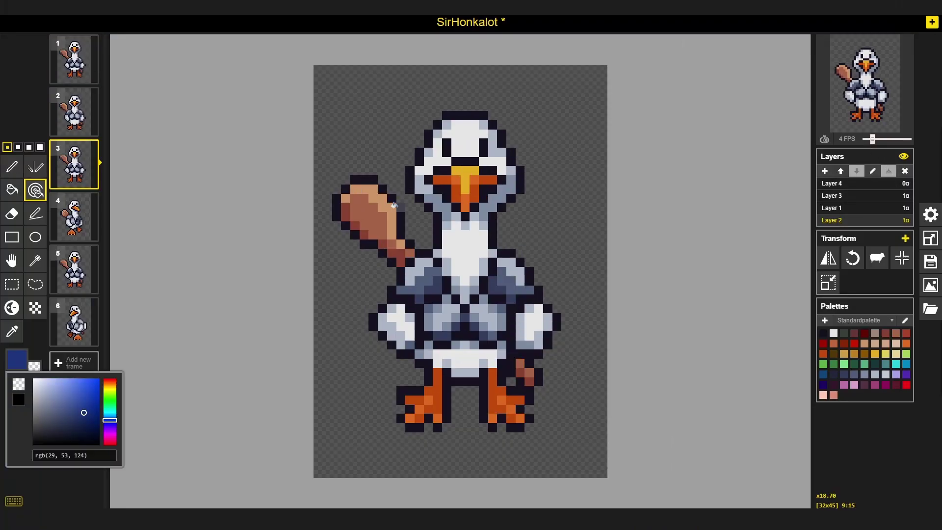
# Step: Recolour all dark outline pixels of the goose in frame 3 to rgb(29, 53, 124) and select frame 4
pyautogui.click(400, 206)
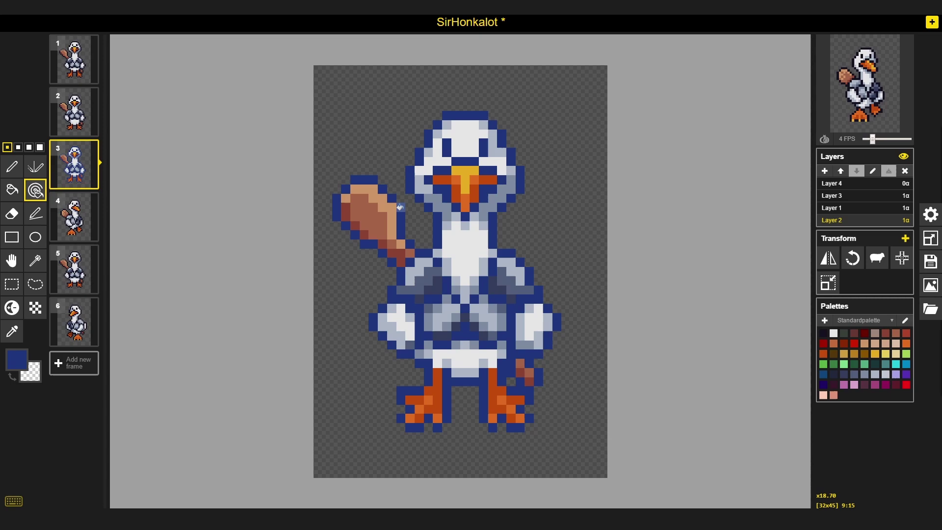
pyautogui.click(80, 221)
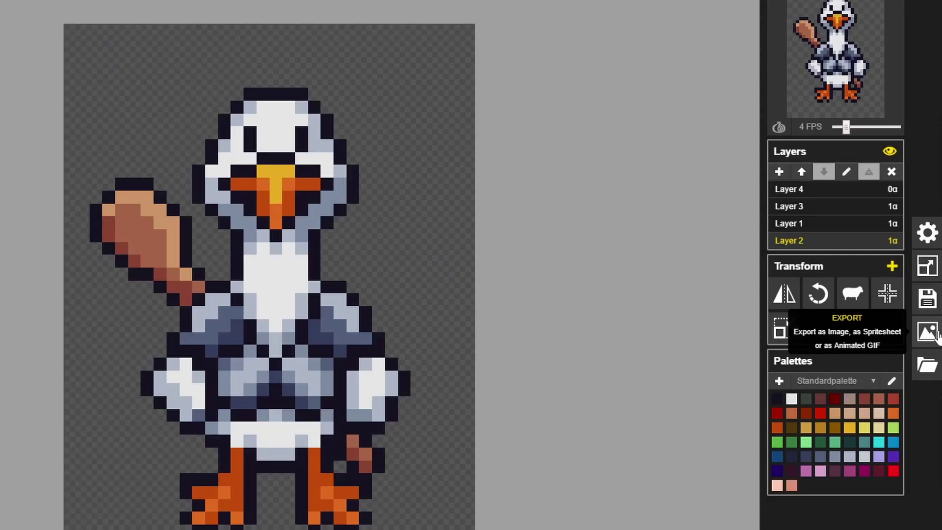
# Step: Open the PNG export settings for the goose sprite and increase the export scale
pyautogui.click(931, 284)
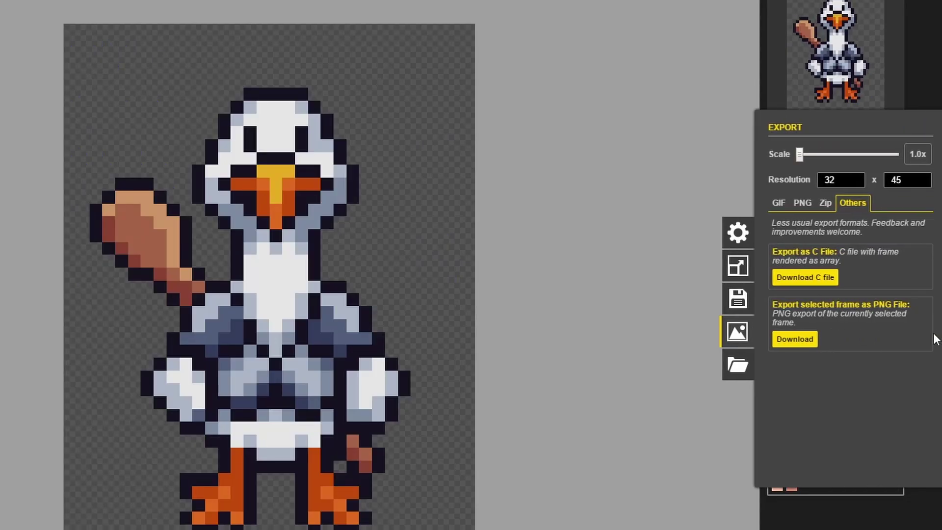
pyautogui.click(803, 203)
pyautogui.moveTo(798, 155); pyautogui.dragTo(822, 157)
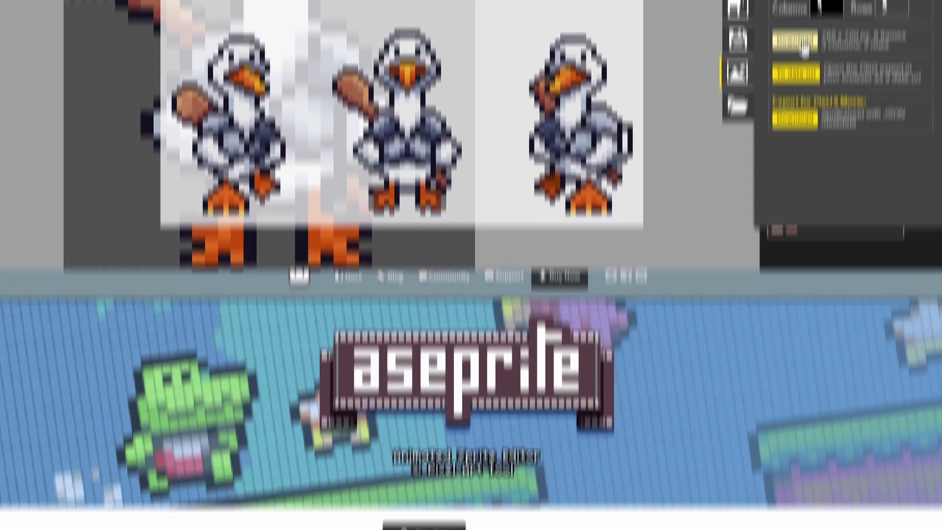
# Step: Switch to the Aseprite website and examine its animation and painting features, including the project's GitHub repository page
pyautogui.scroll(-5, 472, 265)
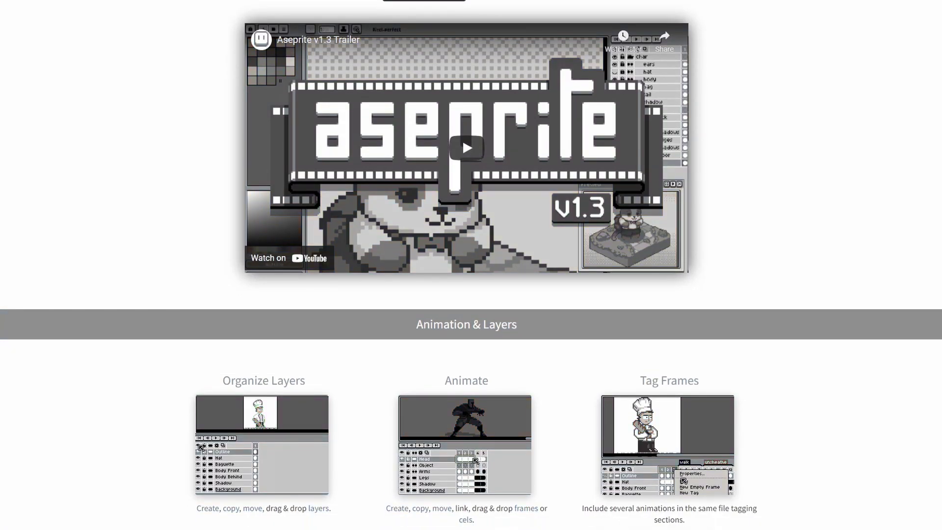
pyautogui.scroll(-5, 471, 265)
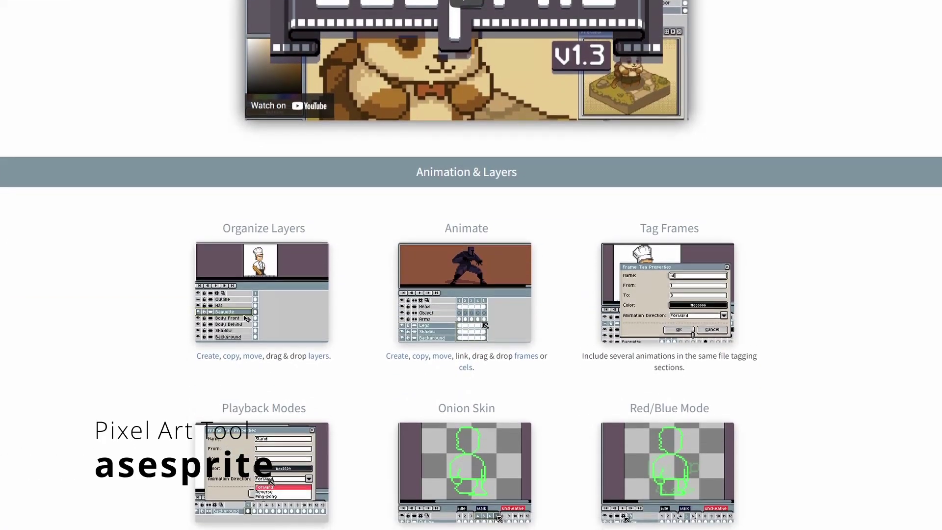
pyautogui.scroll(-6, 471, 265)
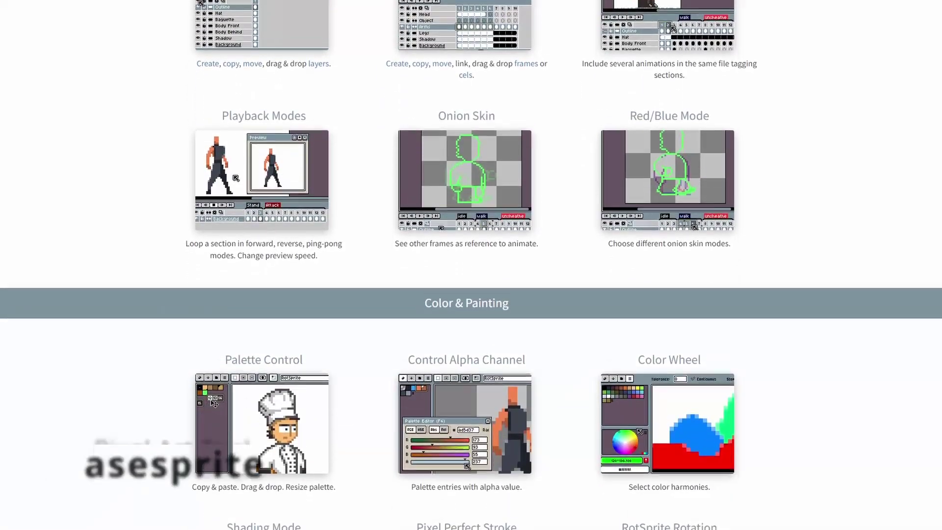
pyautogui.scroll(-2, 471, 265)
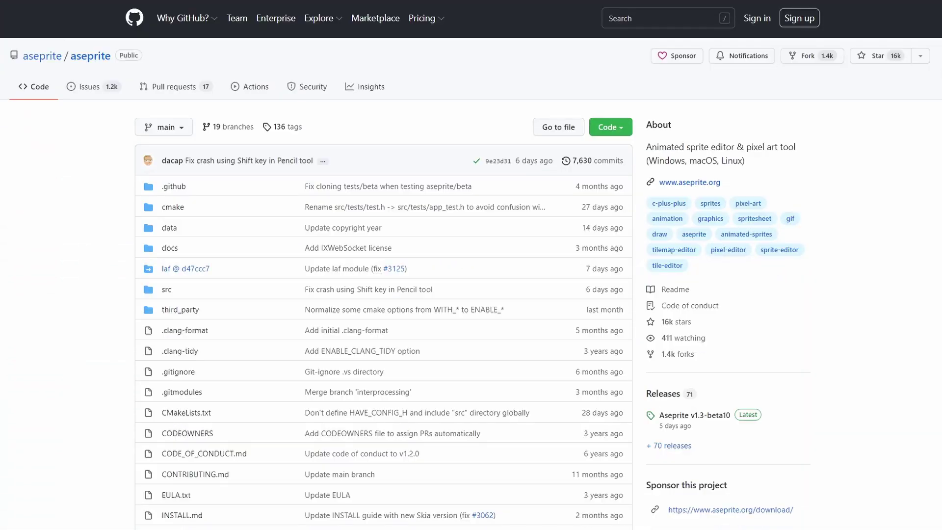
pyautogui.scroll(-3, 472, 265)
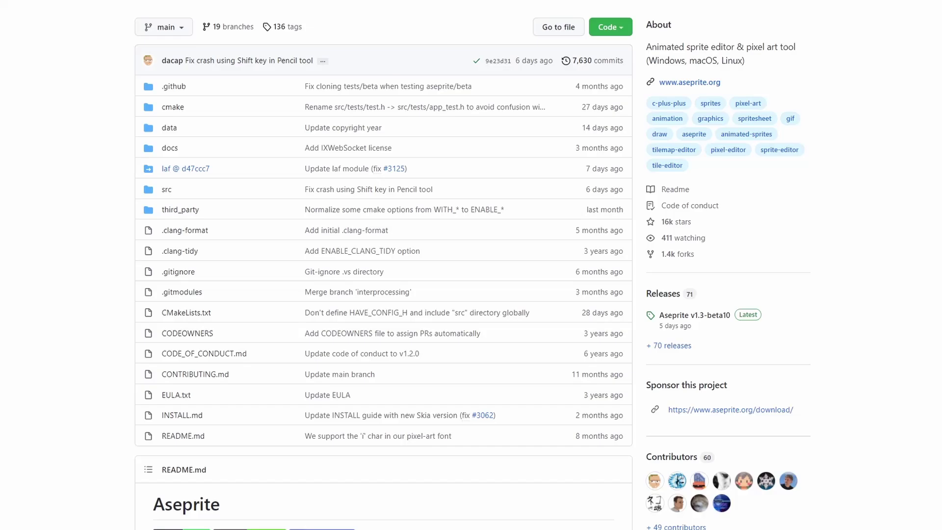
pyautogui.scroll(-3, 472, 265)
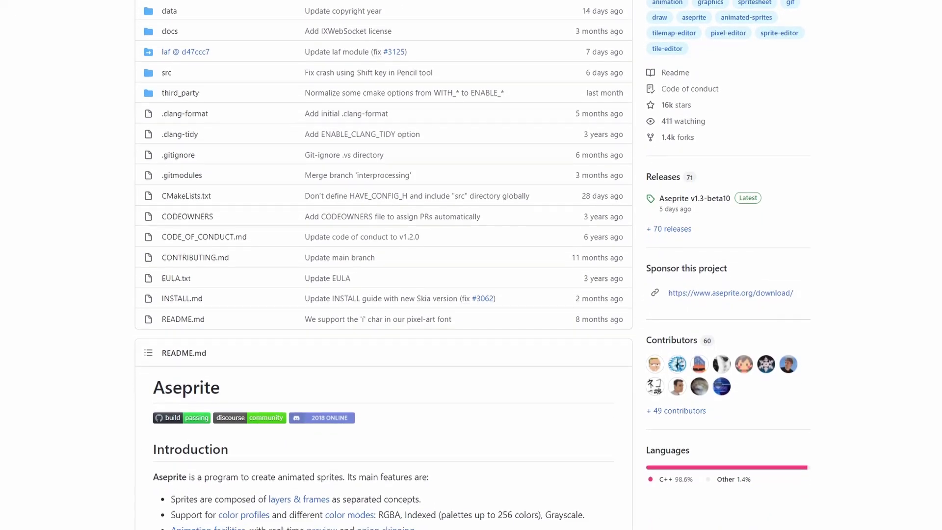
pyautogui.scroll(-3, 471, 265)
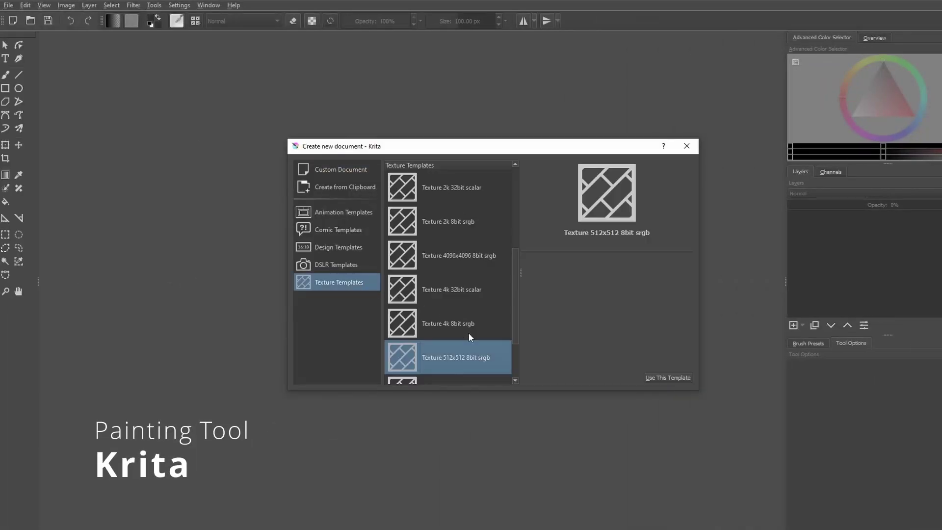
# Step: In Krita, create a document from the Texture 512x512 8bit srgb template, fill Layer 1 with black and activate Layer 2 with a white foreground
pyautogui.click(667, 378)
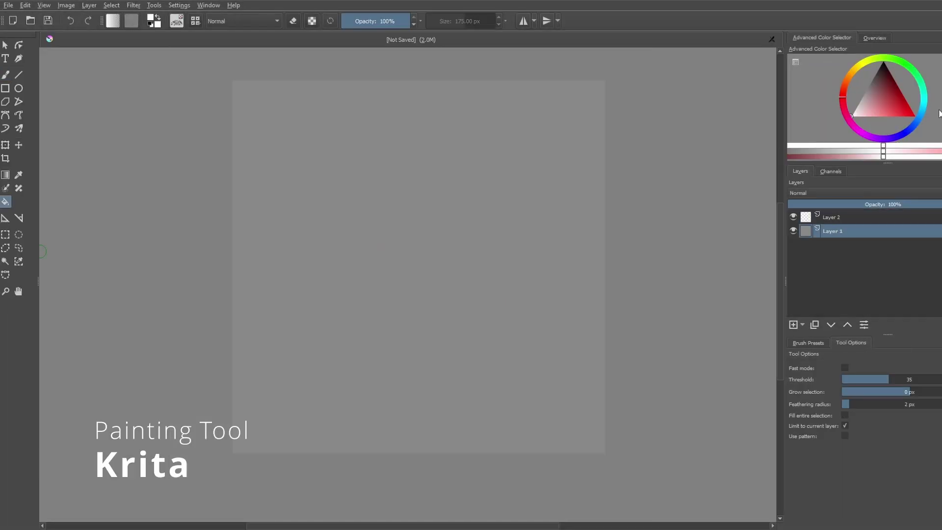
pyautogui.press('d')
pyautogui.hotkey('shift', 'BackSpace')
pyautogui.click(842, 221)
pyautogui.press('x')
# Step: Try painting a white cloudy texture stroke across the upper part of the canvas on Layer 2
pyautogui.moveTo(170, 62); pyautogui.dragTo(326, 105)
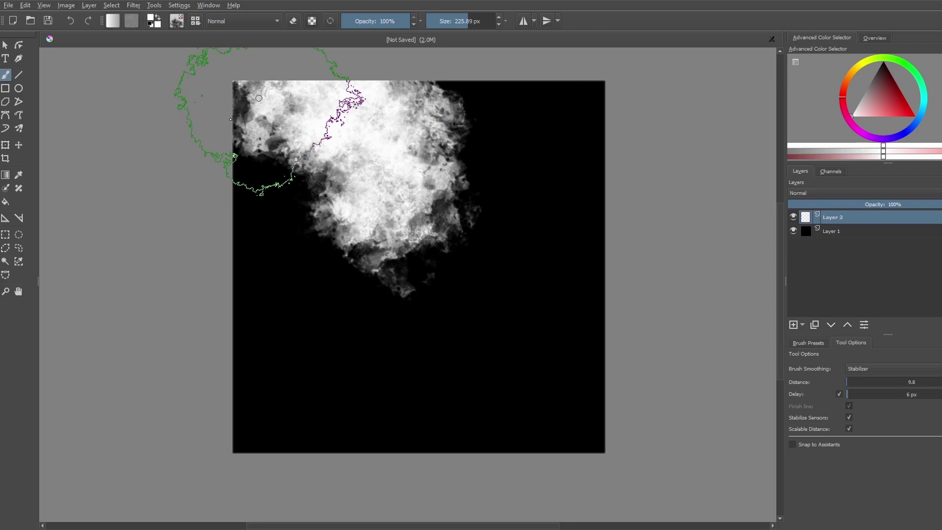
pyautogui.hotkey('ctrl', 'z')
# Step: Enable wrap-around mode and paint a seamless white cloud texture across the canvas, lowering the brush opacity to 42%
pyautogui.click(44, 5)
pyautogui.click(74, 38)
pyautogui.moveTo(438, 247)
pyautogui.mouseDown()
pyautogui.moveTo(412, 219)
pyautogui.moveTo(385, 123)
pyautogui.moveTo(294, 57)
pyautogui.moveTo(228, 209)
pyautogui.mouseUp()
pyautogui.press('i')
pyautogui.press('i')
pyautogui.press('i')
pyautogui.moveTo(328, 256)
pyautogui.mouseDown()
pyautogui.moveTo(358, 147)
pyautogui.moveTo(536, 315)
pyautogui.moveTo(512, 194)
pyautogui.moveTo(739, 319)
pyautogui.mouseUp()
pyautogui.click(835, 193)
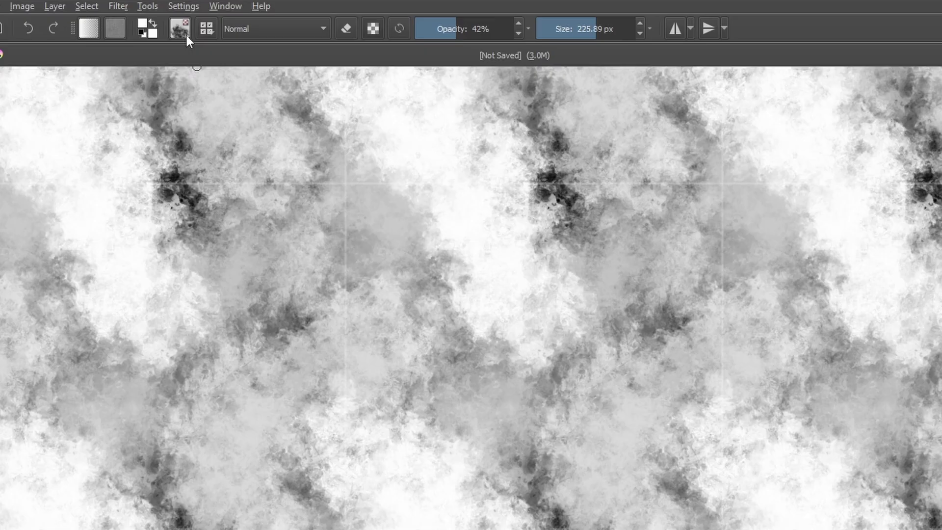
# Step: Edit the Texture Big brush and choose the leaves-scattered predefined brush tip
pyautogui.click(186, 35)
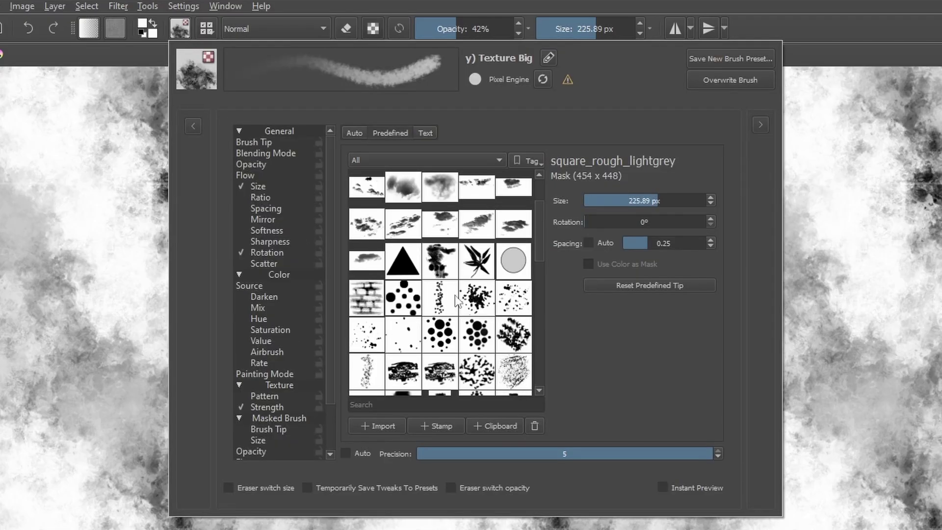
pyautogui.scroll(-3, 448, 318)
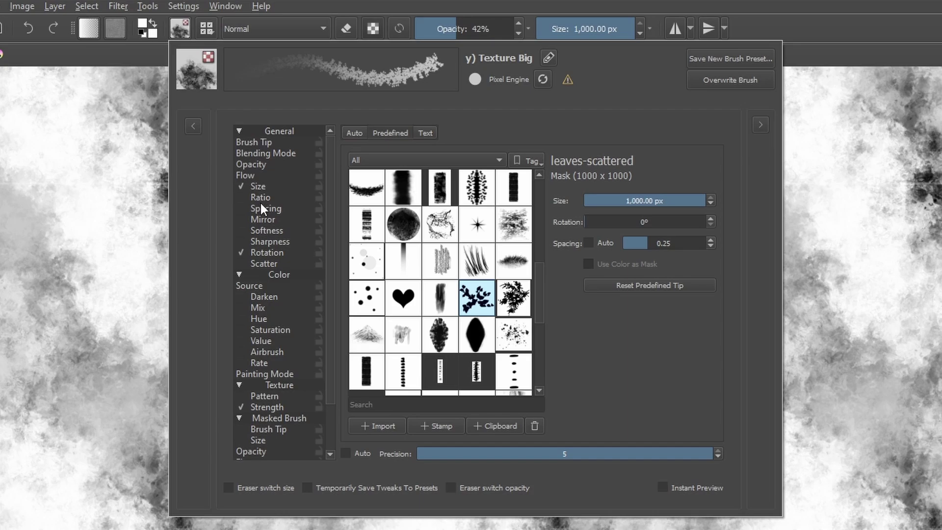
# Step: Make the brush size respond to Speed with a bell-shaped curve, and also enable the Drawing angle sensor
pyautogui.click(258, 186)
pyautogui.click(364, 281)
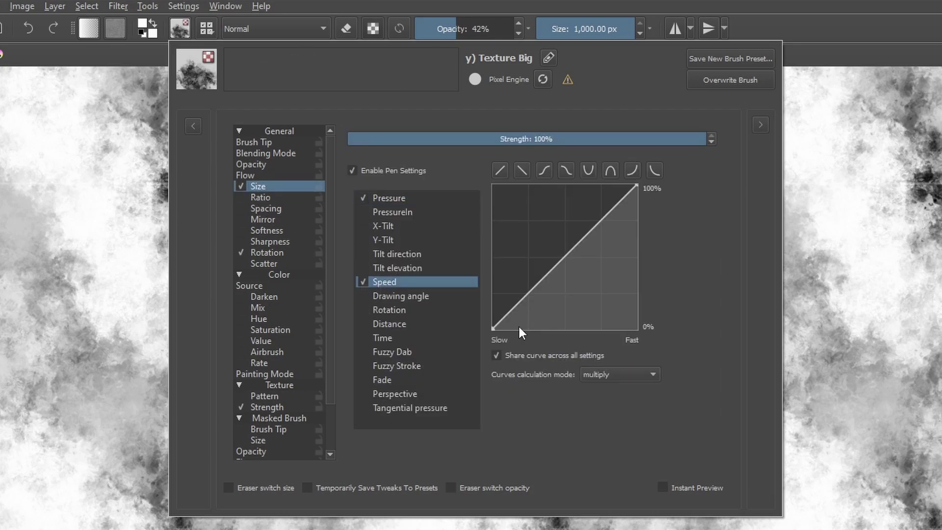
pyautogui.click(610, 170)
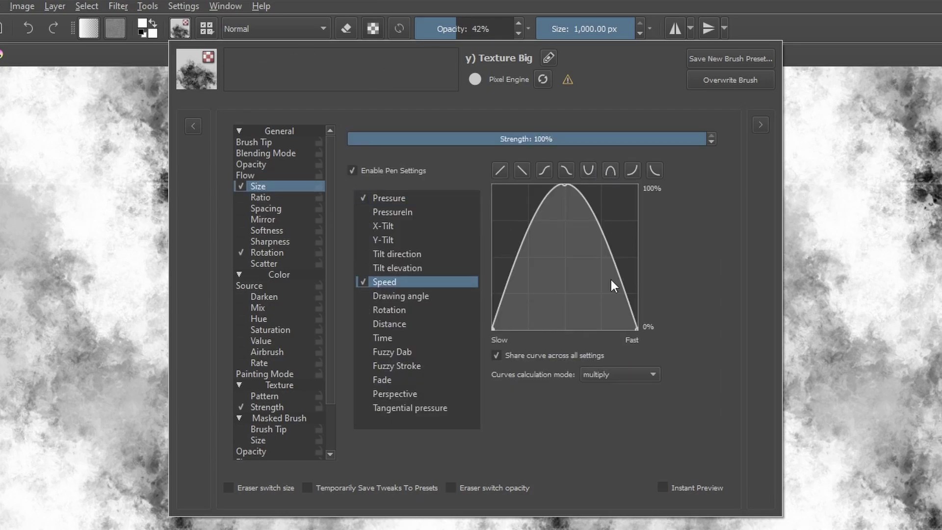
pyautogui.click(363, 296)
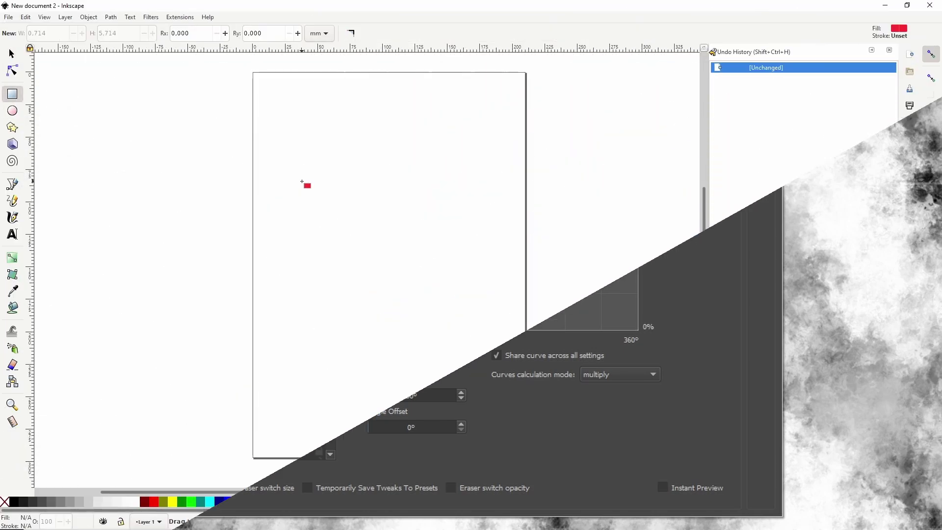
# Step: In Inkscape, draw a tall rectangle about 25 by 60 mm with 5 mm corner radii and fill it dark blue
pyautogui.moveTo(274, 184); pyautogui.dragTo(306, 262)
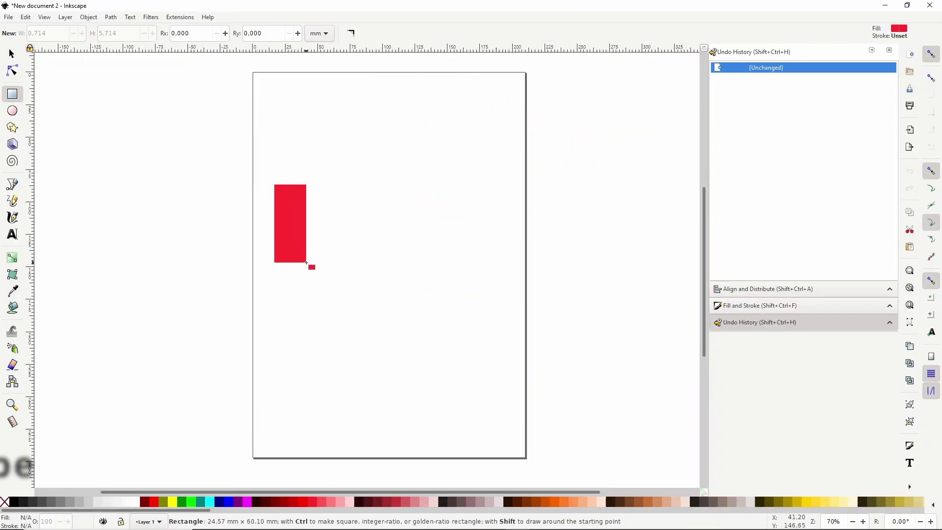
pyautogui.scroll(4, 230, 39)
pyautogui.keyDown('ctrl'); pyautogui.scroll(3, 309, 224); pyautogui.keyUp('ctrl')
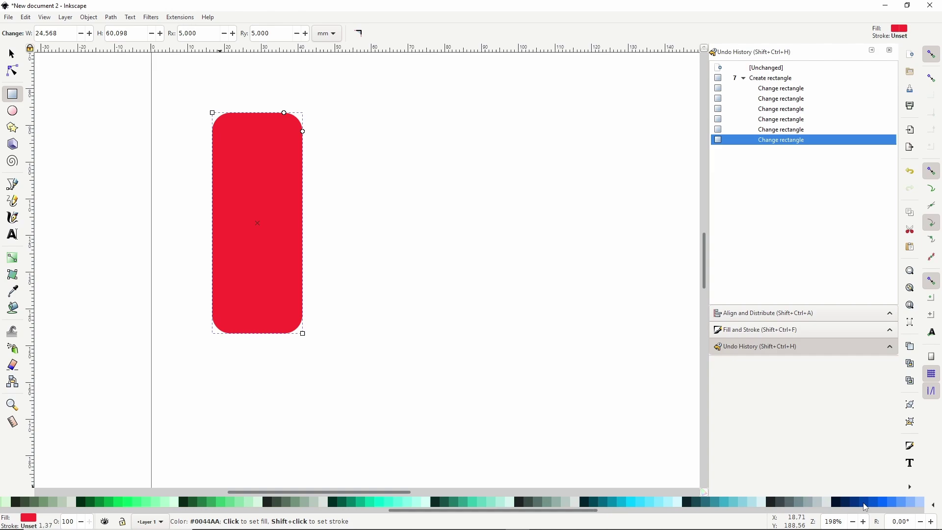
pyautogui.moveTo(853, 502); pyautogui.dragTo(291, 326)
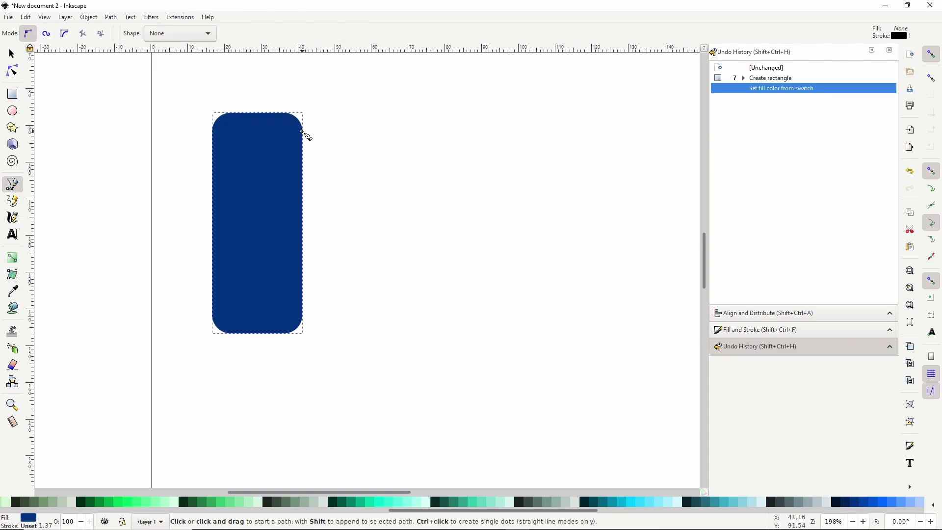
# Step: Draw a curved thumbs-up hand outline with the Pen tool, from the blue rectangle's upper side around to its lower side
pyautogui.moveTo(303, 132); pyautogui.dragTo(415, 110)
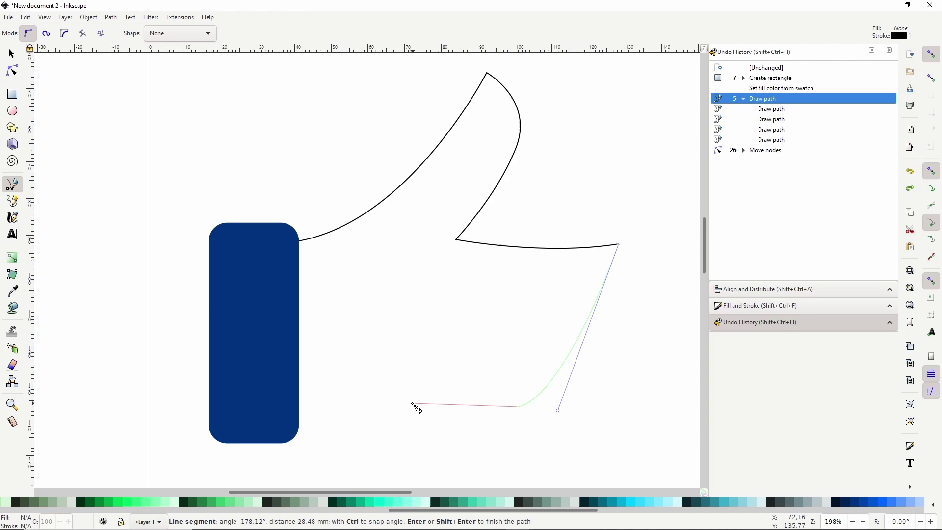
pyautogui.doubleClick(300, 371)
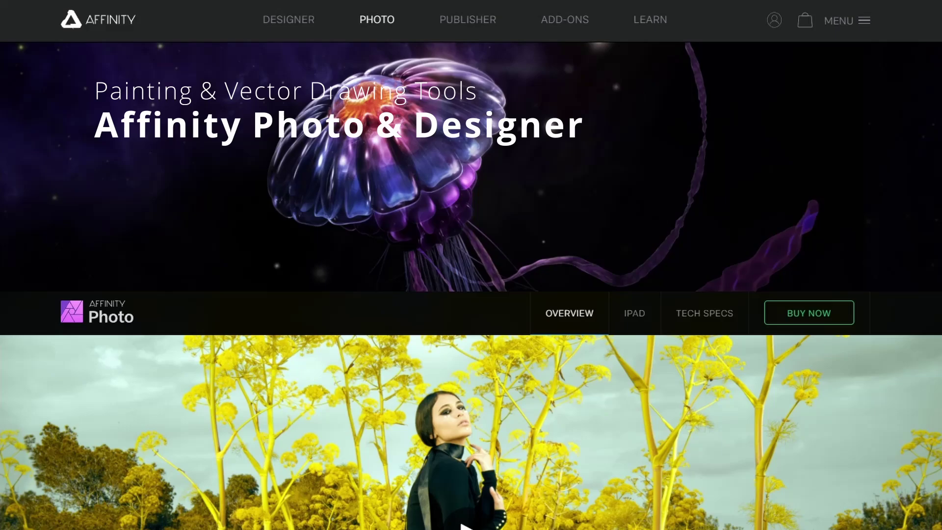
# Step: Switch to the Affinity website and view the Designer product page
pyautogui.click(309, 25)
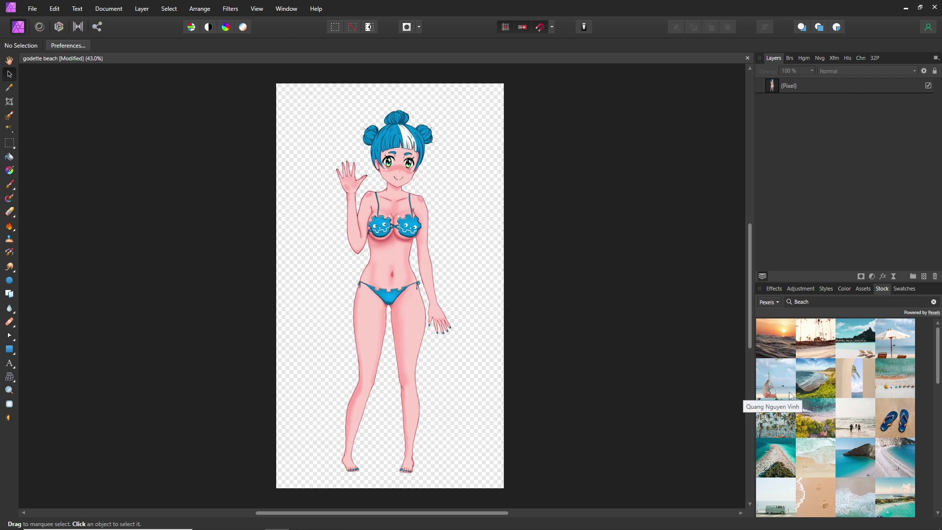
# Step: In Affinity Photo, place the beach umbrella stock photo behind the character and enlarge it to cover the whole canvas
pyautogui.moveTo(456, 281); pyautogui.dragTo(457, 304)
pyautogui.hotkey('ctrl', '[')
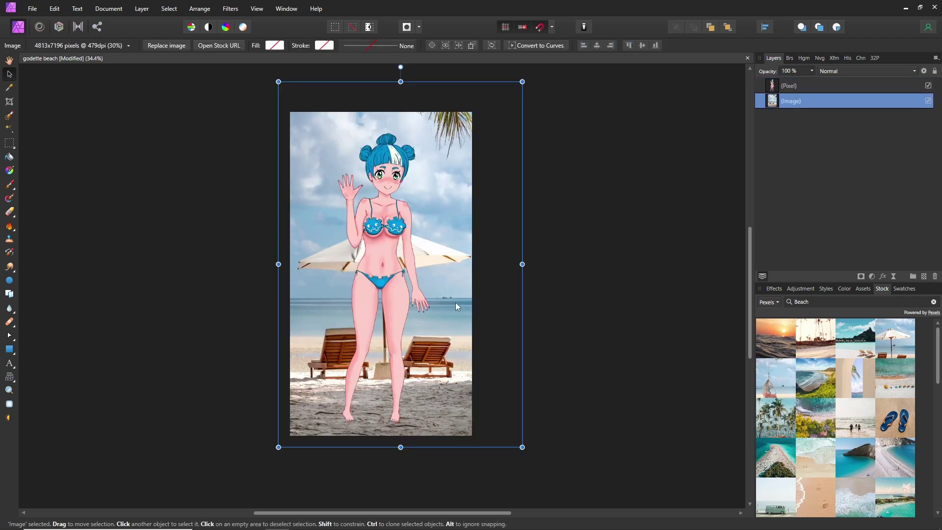
pyautogui.moveTo(522, 82); pyautogui.dragTo(690, 88)
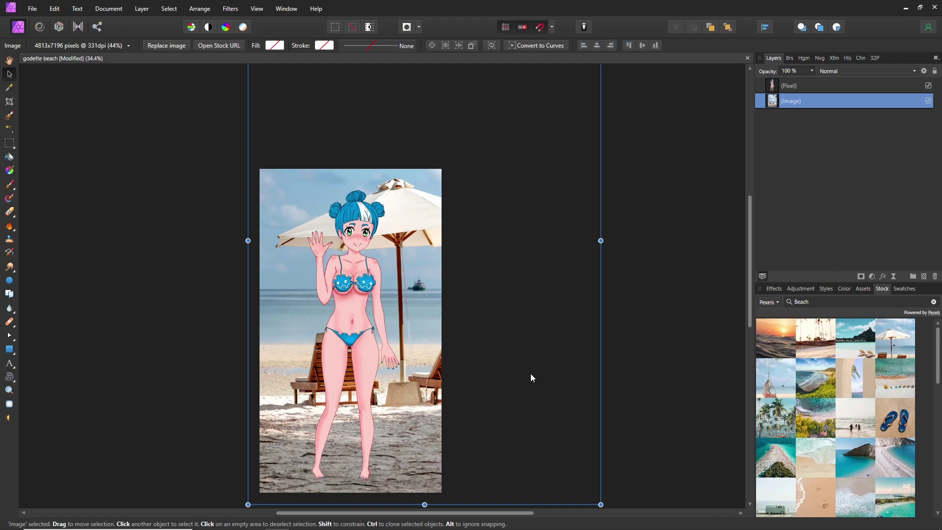
pyautogui.keyDown('ctrl'); pyautogui.scroll(2, 533, 379); pyautogui.keyUp('ctrl')
# Step: Add a Posterize adjustment above the beach photo and raise its number of posterize levels
pyautogui.click(873, 276)
pyautogui.click(803, 353)
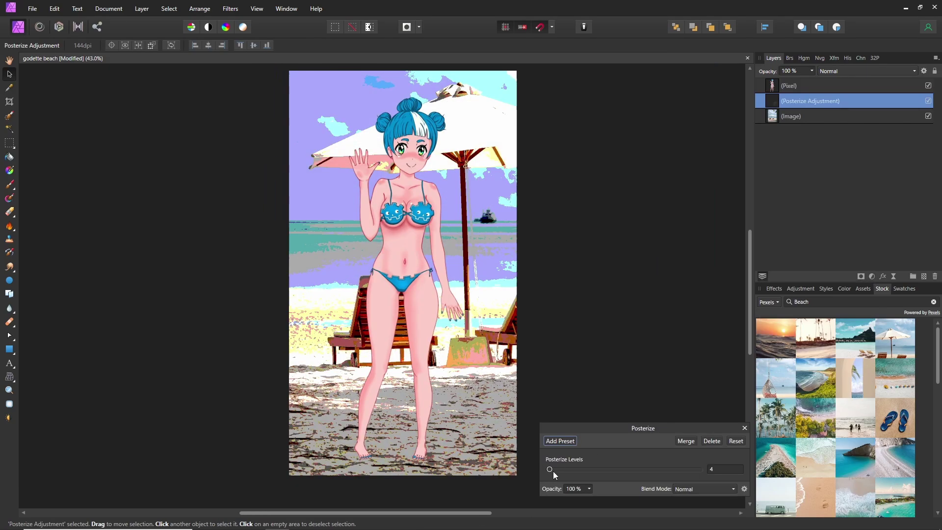
pyautogui.moveTo(553, 471); pyautogui.dragTo(564, 473)
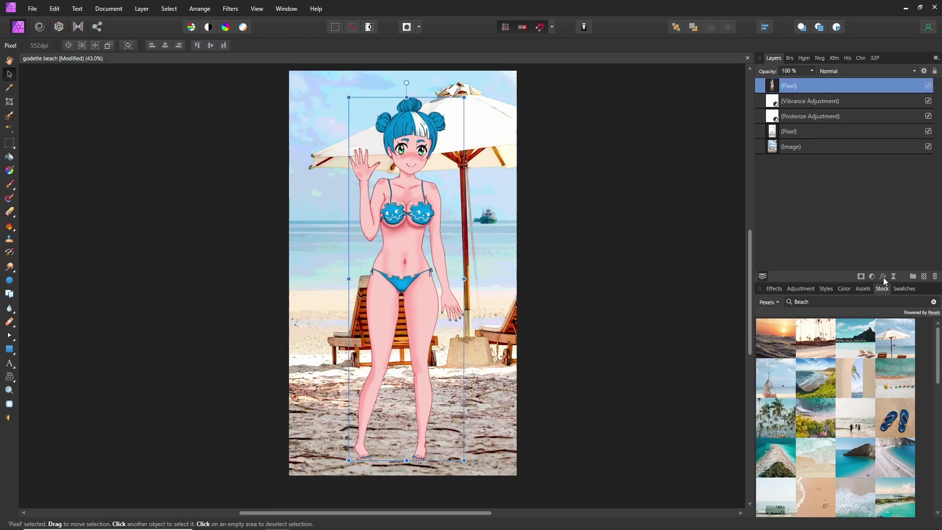
# Step: Add an Outline layer effect to the character layer with a 1.1 px radius, outside alignment and solid black colour
pyautogui.click(884, 276)
pyautogui.moveTo(397, 127); pyautogui.dragTo(632, 144)
pyautogui.click(562, 166)
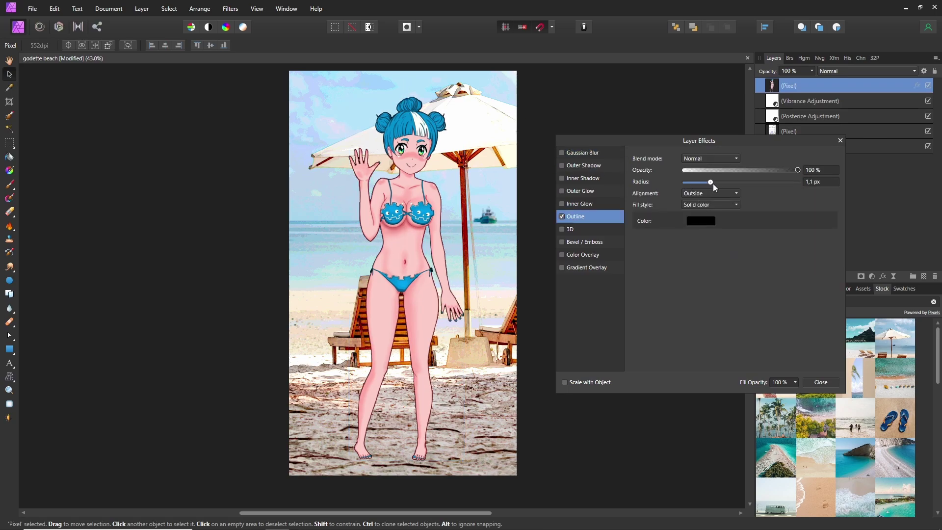
# Step: Fine-tune the radius of the solid black Outline effect on the character layer
pyautogui.moveTo(729, 186); pyautogui.dragTo(723, 186)
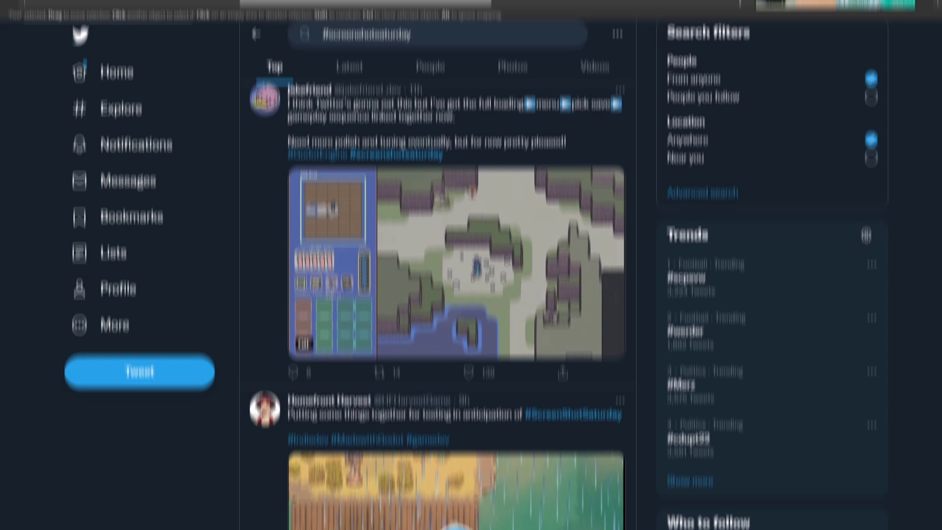
# Step: Switch to Twitter and browse the top posts for #screenshotsaturday
pyautogui.scroll(-2, 471, 265)
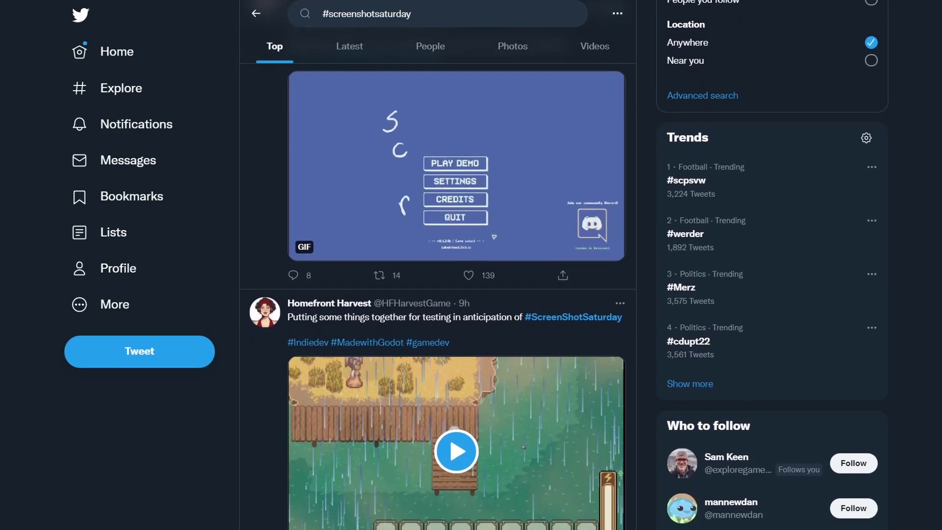
pyautogui.scroll(-2, 471, 265)
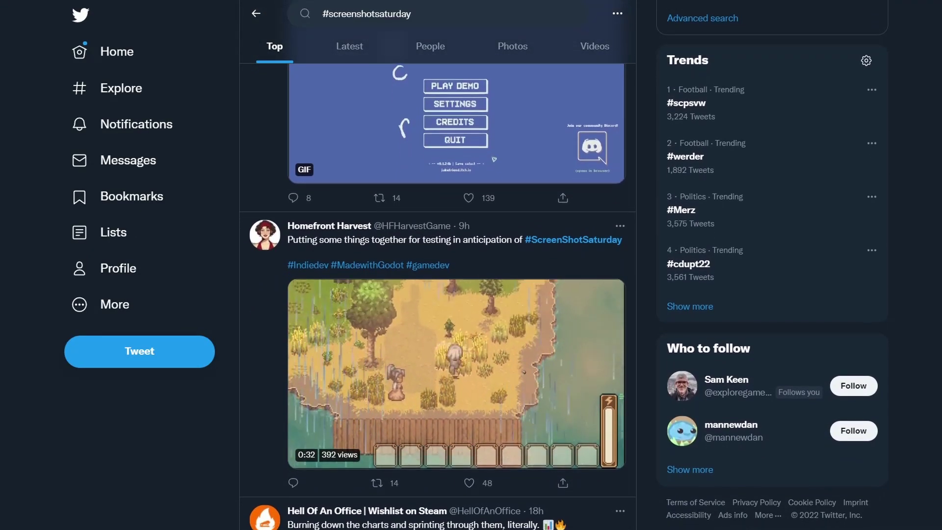
pyautogui.scroll(-2, 438, 294)
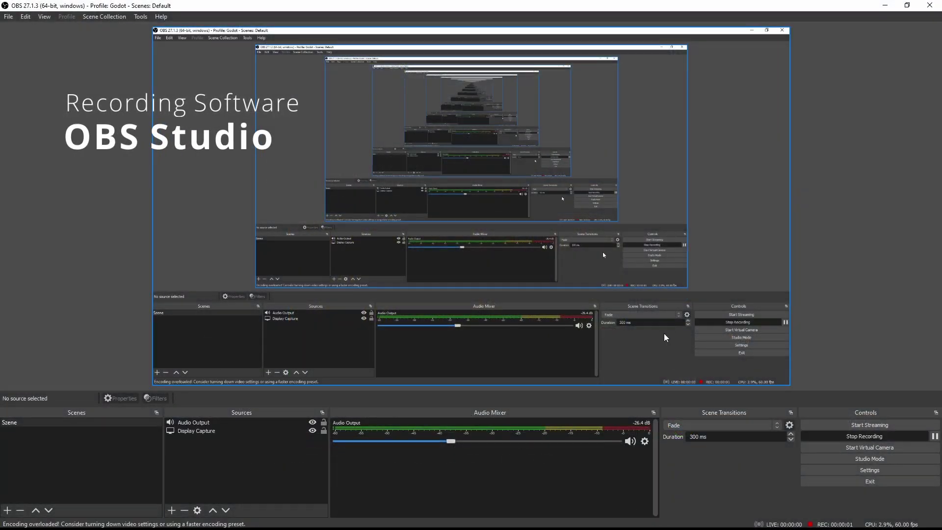
# Step: In OBS Studio, add a Text (GDI+) source to the scene with the text "Recording!"
pyautogui.moveTo(249, 393)
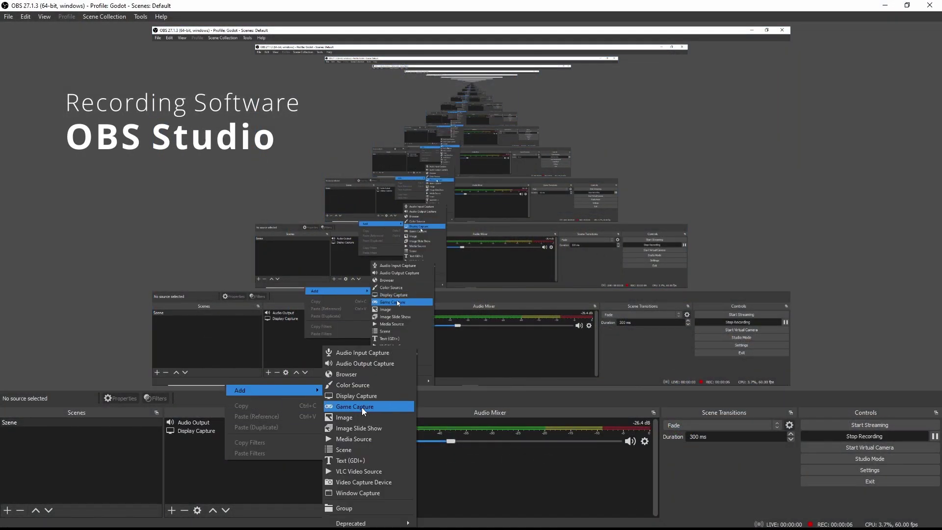
pyautogui.click(361, 459)
pyautogui.click(502, 338)
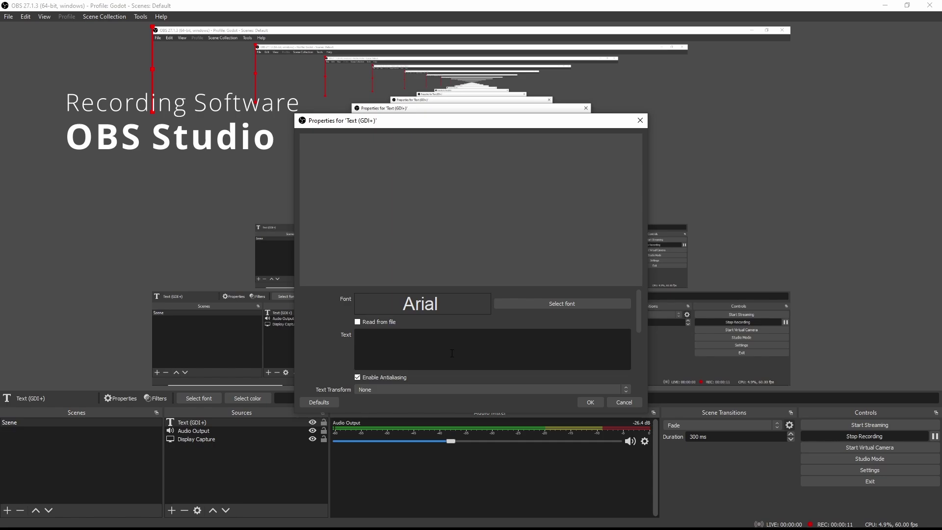
pyautogui.click(452, 353)
pyautogui.write('Recording!')
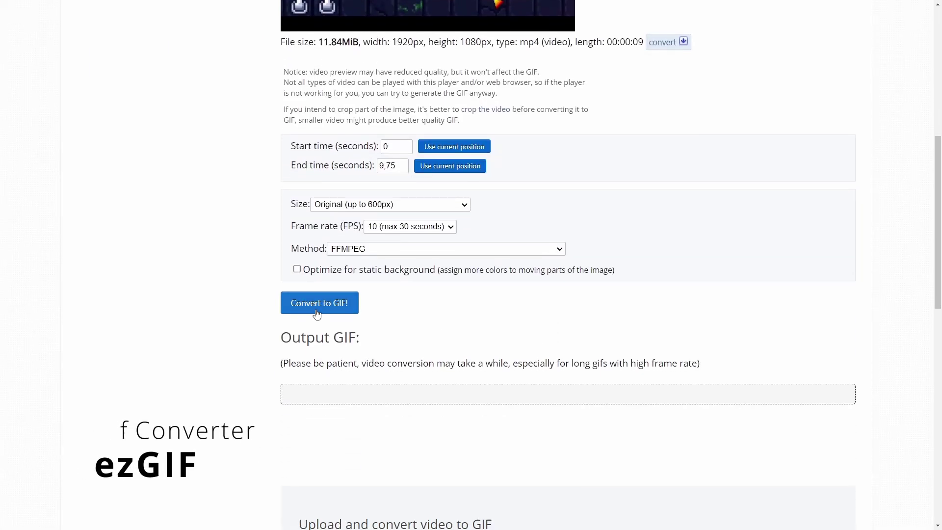
# Step: On ezGIF, convert the uploaded mp4 to a GIF at original size (up to 600px), 10 FPS, using FFMPEG
pyautogui.click(318, 303)
pyautogui.scroll(-4, 797, 323)
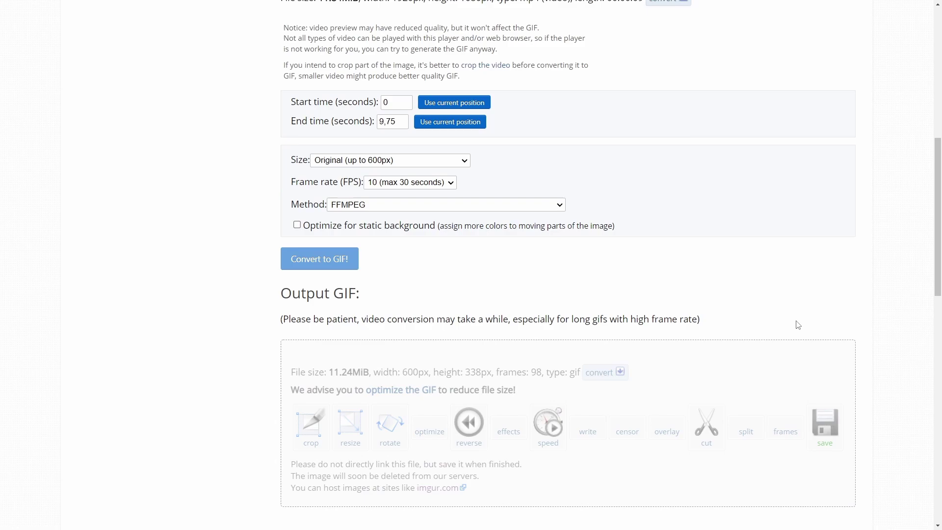
pyautogui.scroll(-2, 797, 324)
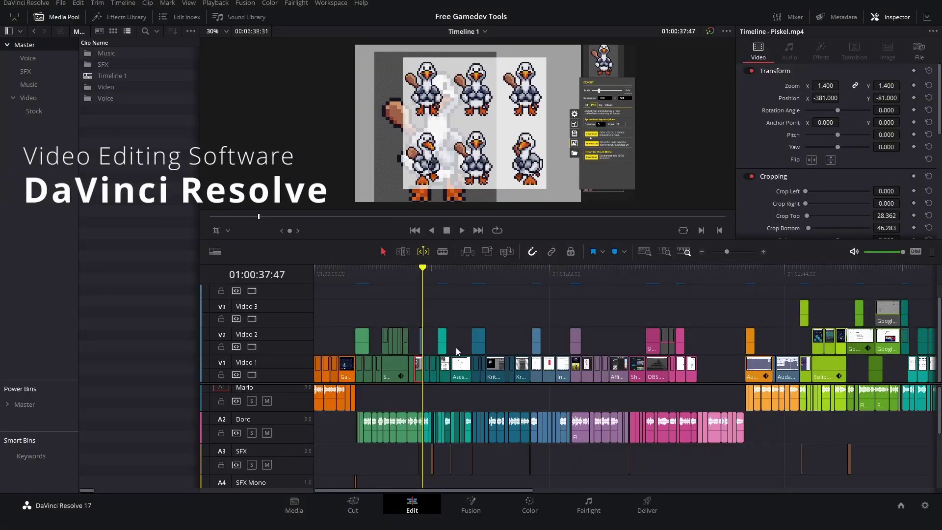
# Step: In DaVinci Resolve, move the playhead to 01:00:37:21 and browse the video transitions in the Effects Library
pyautogui.keyDown('alt'); pyautogui.scroll(4, 603, 384); pyautogui.keyUp('alt')
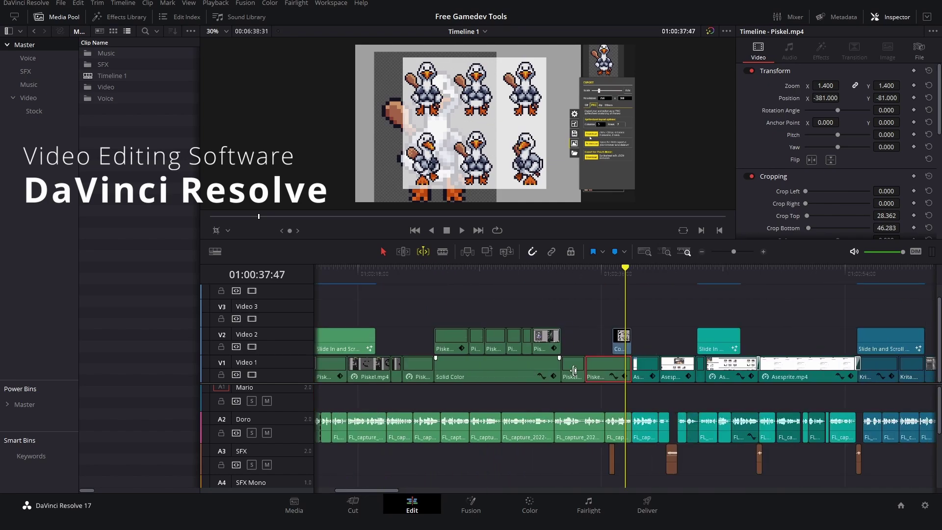
pyautogui.moveTo(627, 281)
pyautogui.mouseDown()
pyautogui.moveTo(611, 285)
pyautogui.moveTo(621, 292)
pyautogui.mouseUp()
pyautogui.click(132, 18)
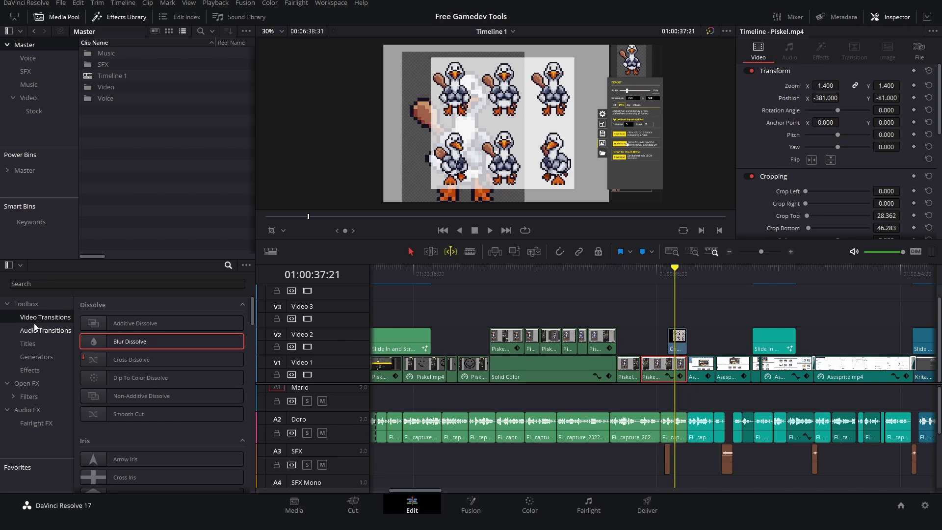
pyautogui.scroll(-5, 156, 335)
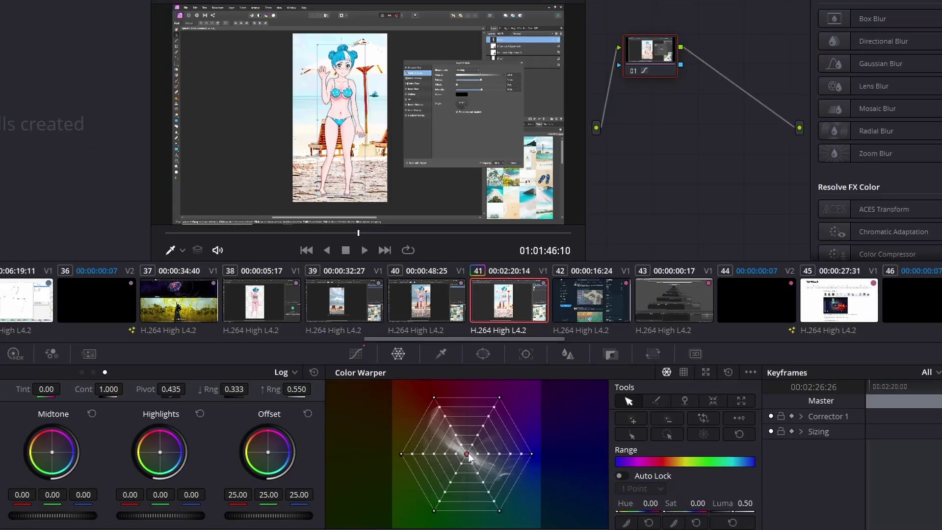
# Step: In the color grading of clip 41, shift the center point of the Color Warper grid outward
pyautogui.moveTo(468, 453); pyautogui.dragTo(482, 430)
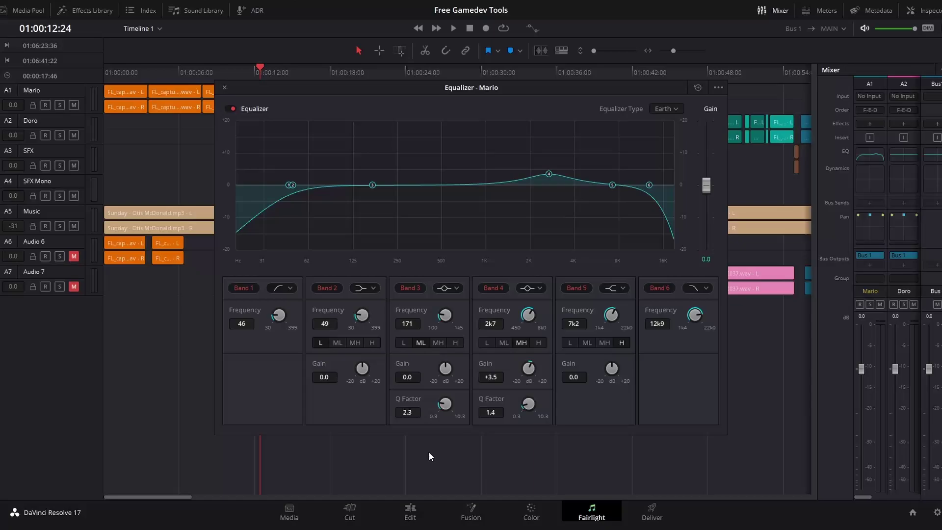
# Step: In the equalizer of audio track A1, boost band 3 to +2.5 dB at 156 Hz and adjust its Q factor
pyautogui.moveTo(372, 185); pyautogui.dragTo(367, 177)
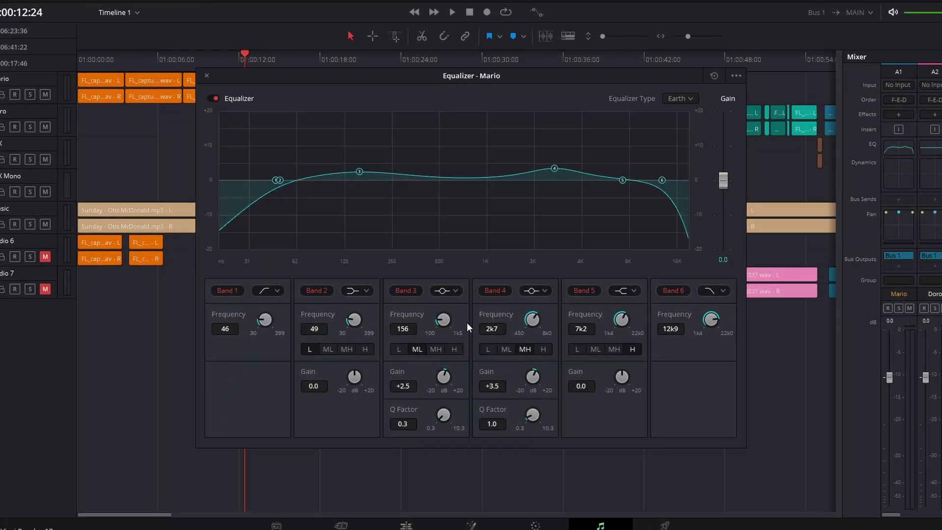
pyautogui.moveTo(443, 414); pyautogui.dragTo(441, 393)
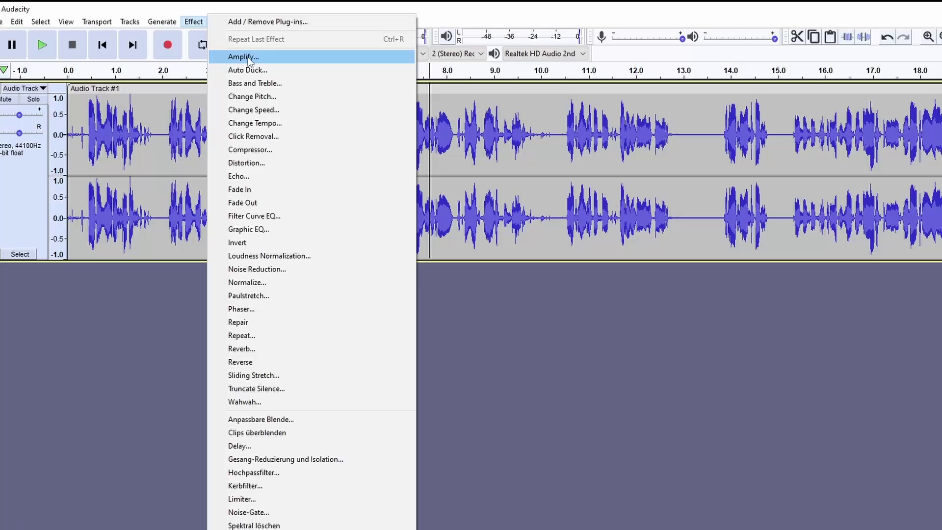
# Step: Switch to Audacity and open the Graphic EQ effect for the recorded voice track
pyautogui.click(260, 232)
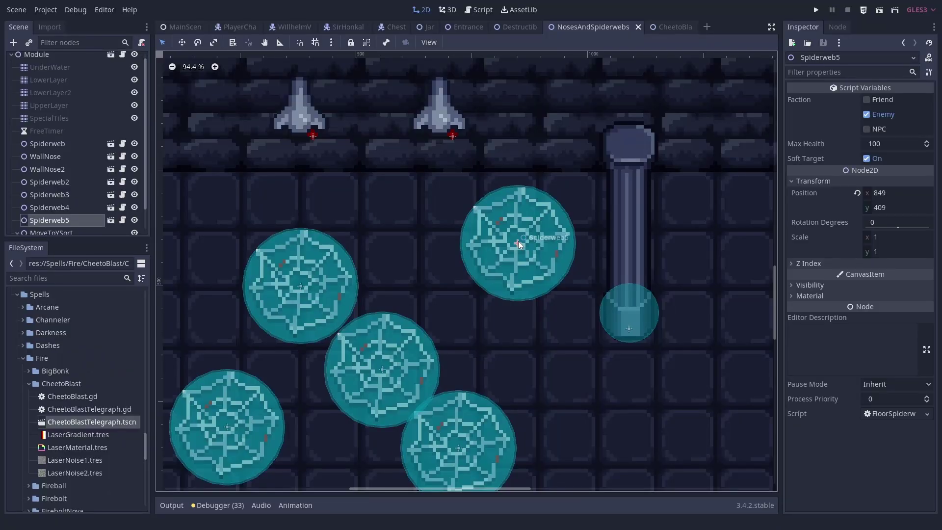
# Step: In Godot's NosesAndSpiderwebs scene, duplicate the Spiderweb5 node and place the copy on the floor below and right of the pillar
pyautogui.hotkey('ctrl', 'd')
pyautogui.moveTo(519, 241); pyautogui.dragTo(672, 414)
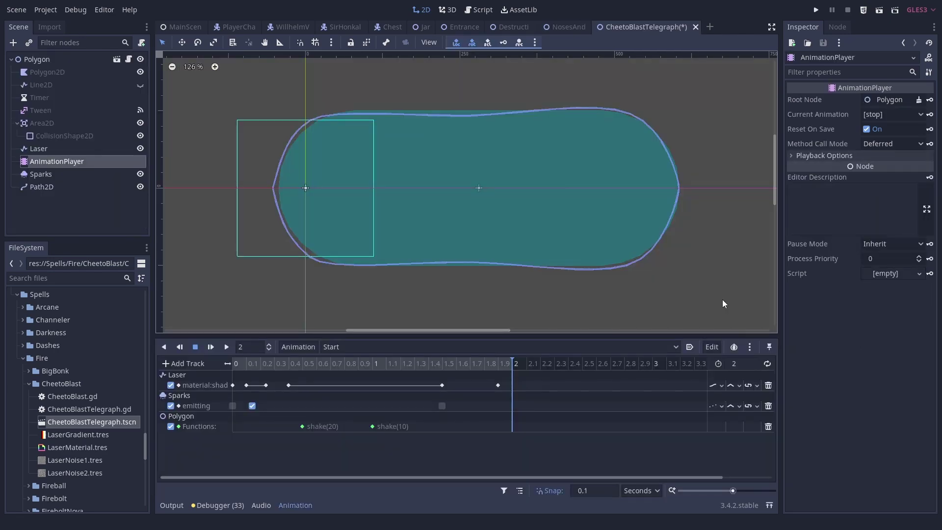
# Step: Play the Start animation of the AnimationPlayer in the CheetoBlastTelegraph scene
pyautogui.click(221, 350)
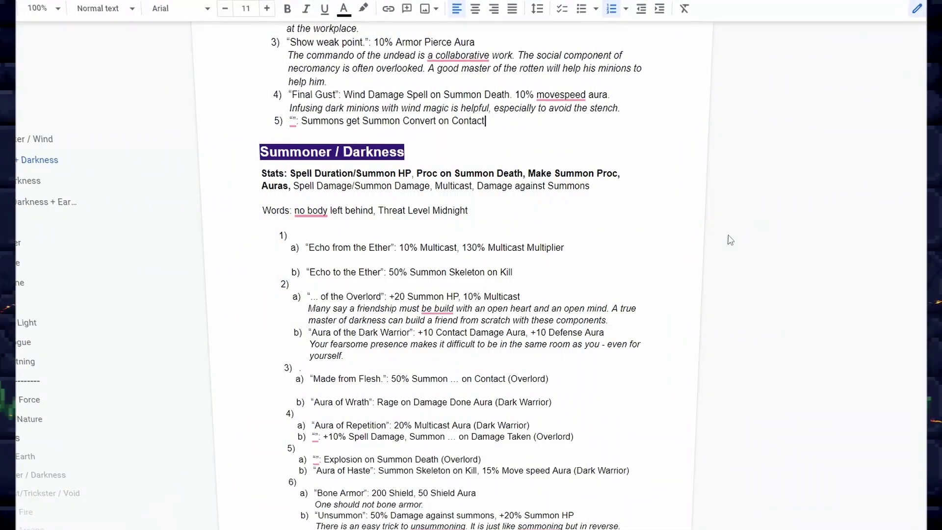
# Step: In Google Docs, look through the Summoner / Darkness skill notes and the document with the reference artwork
pyautogui.middleClick(802, 212)
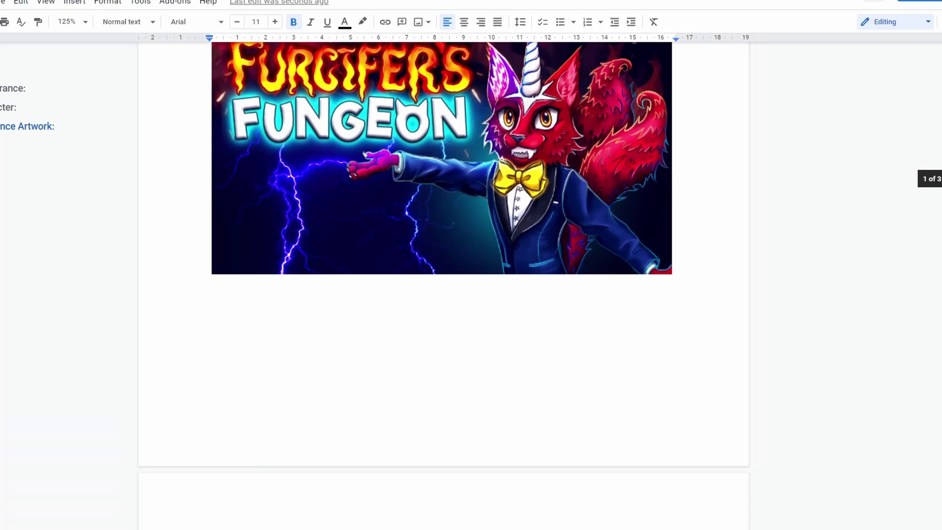
pyautogui.scroll(-5, 441, 295)
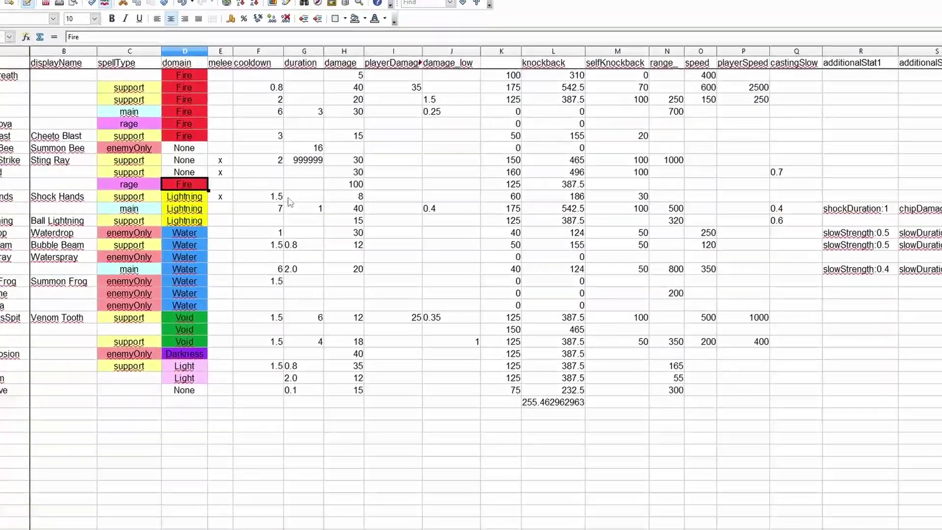
# Step: In the OpenOffice spell spreadsheet, set the domain of BigBonk (cell D11) to None
pyautogui.write('None')
pyautogui.press('Return')
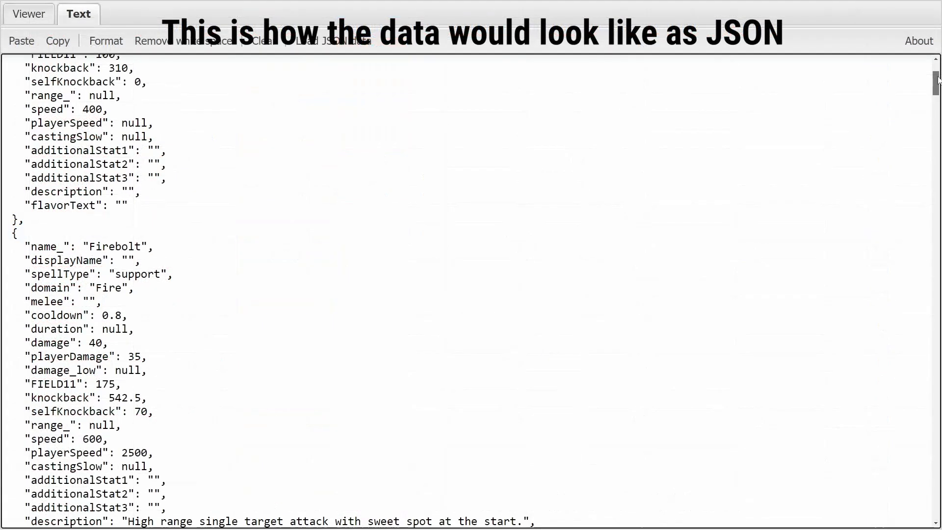
# Step: Switch to the JSON viewer and read through the spell data as text, from the Firebolt entry onward
pyautogui.scroll(-12, 938, 108)
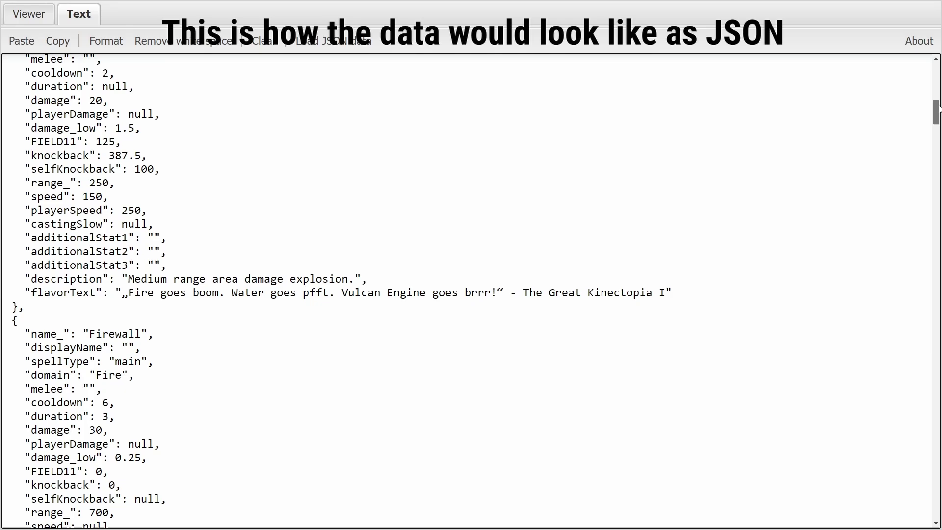
pyautogui.moveTo(939, 108); pyautogui.dragTo(937, 334)
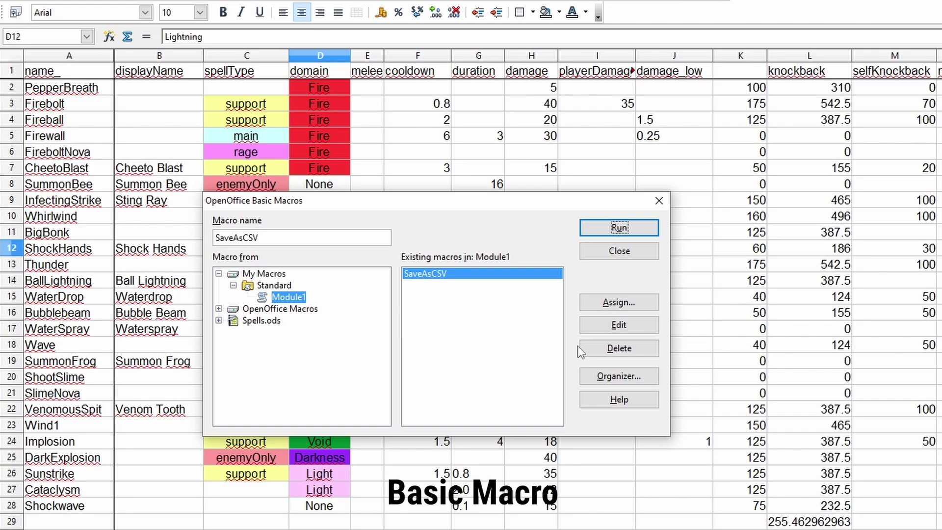
# Step: Back in the OpenOffice spreadsheet, open the SaveAsCSV Basic macro from Module1 for editing
pyautogui.click(615, 331)
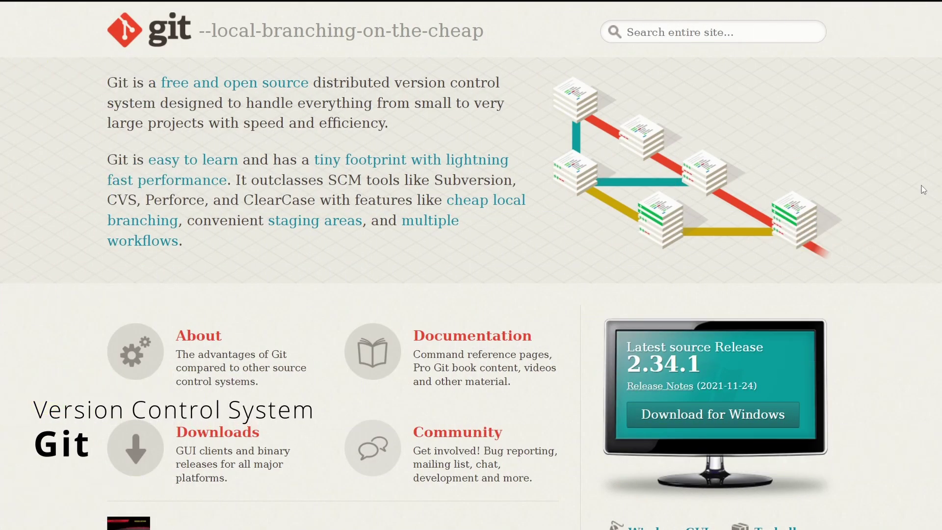
# Step: On the Git website, open the page about cheap local branching and read the Branching and Merging section
pyautogui.click(476, 210)
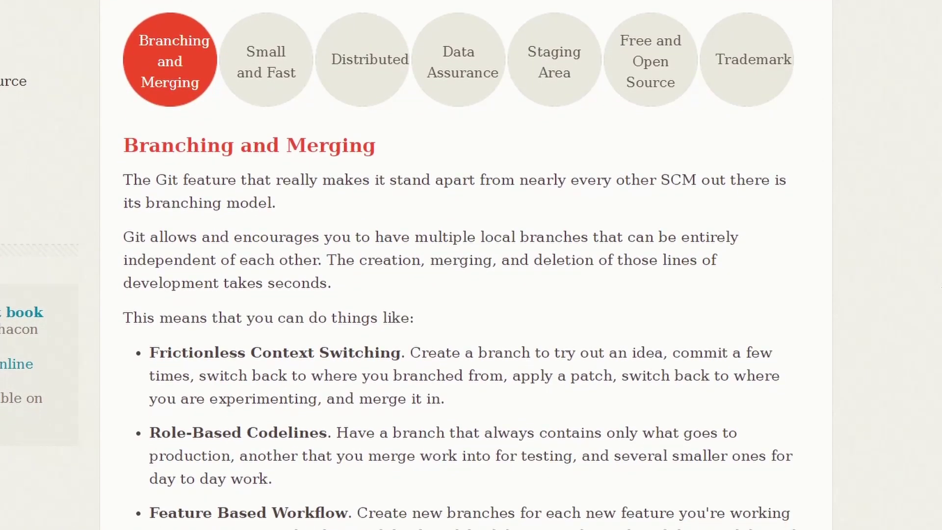
pyautogui.scroll(-10, 471, 265)
pyautogui.scroll(-5, 471, 265)
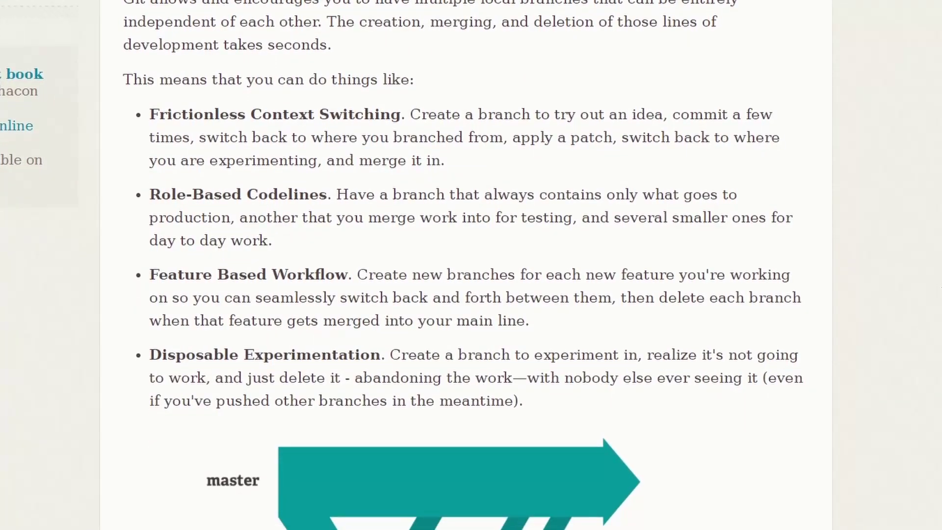